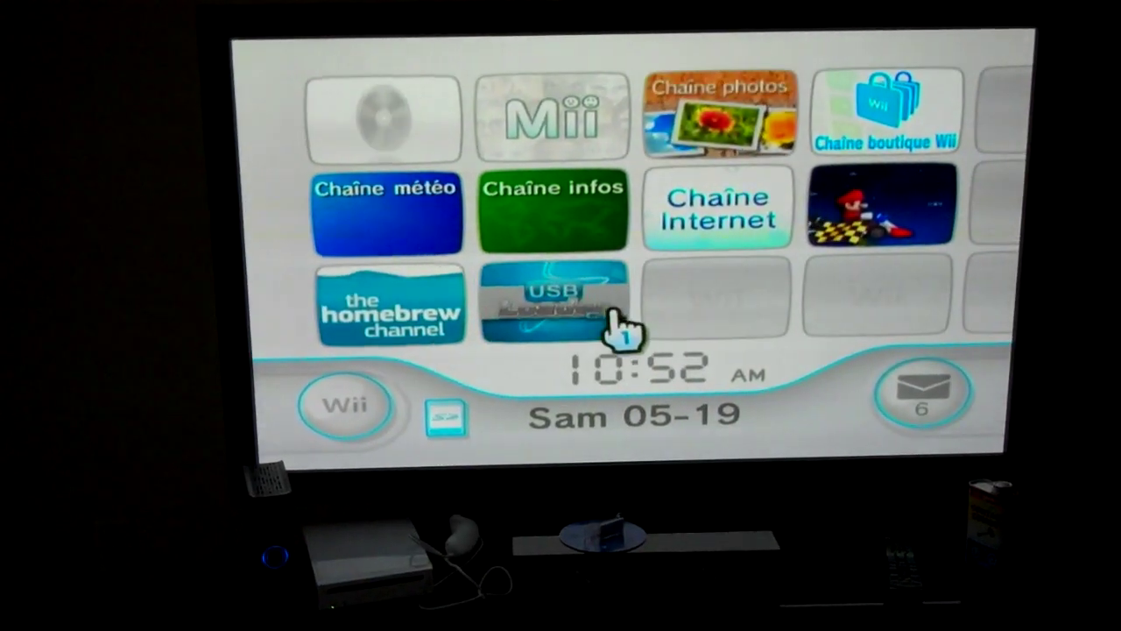
Select the USB Loader GX channel on the Wii Menu to show its start screen.
{"action": "left_click", "coordinate": [624, 328]}
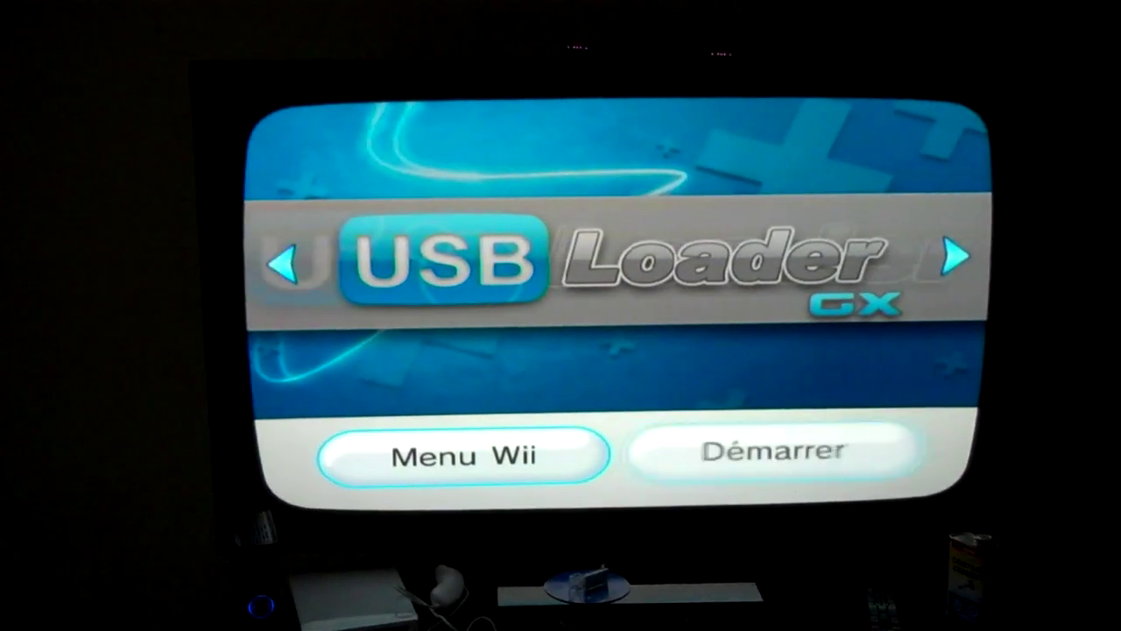